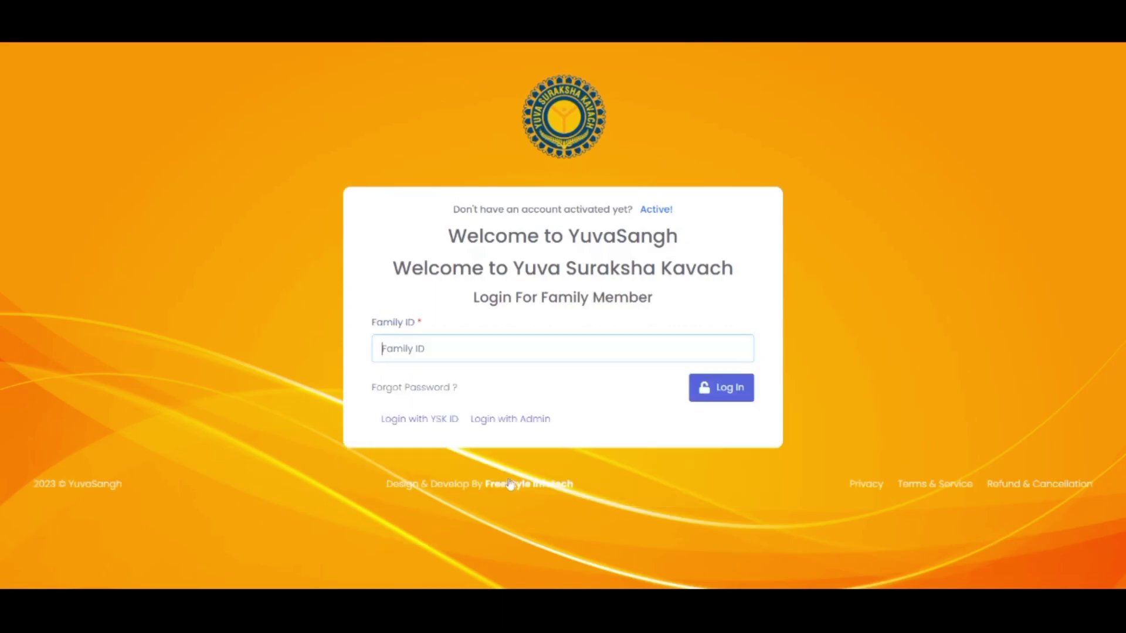
Step: Log in with the family ID and accept the YSK member registration terms
{"action": "left_click", "coordinate": [739, 398]}
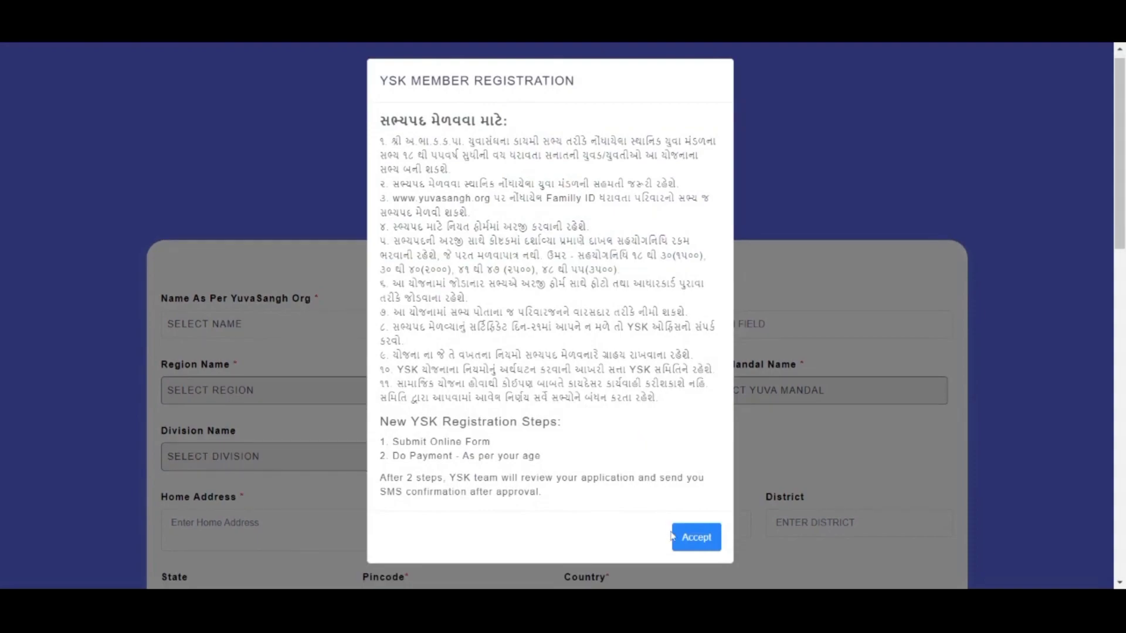
{"action": "left_click", "coordinate": [690, 542]}
{"action": "left_click", "coordinate": [288, 320]}
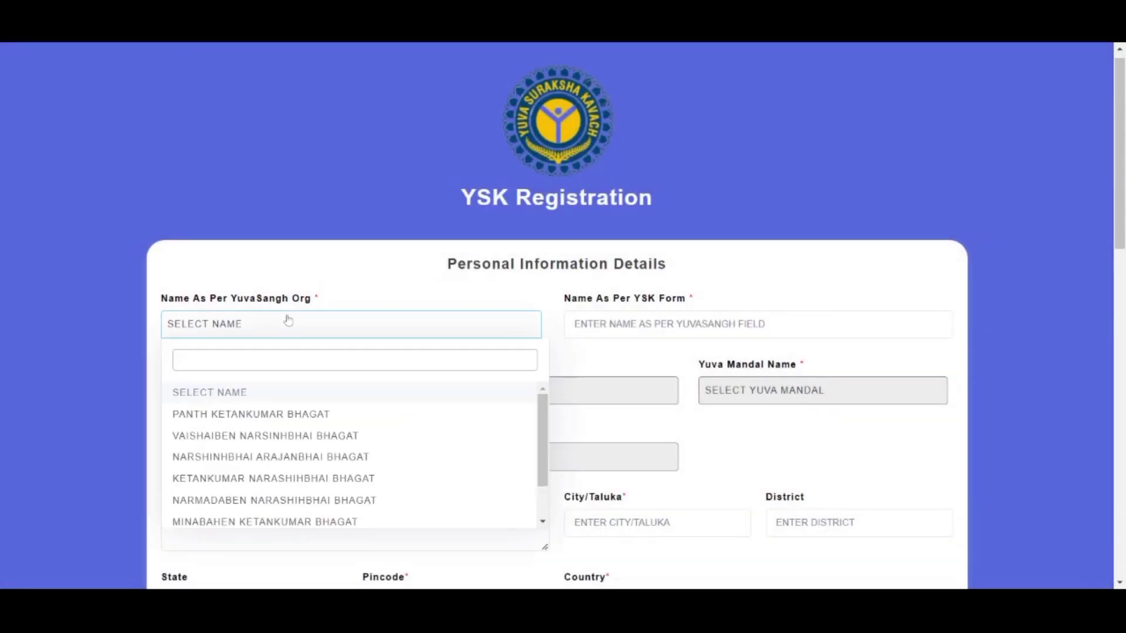
Step: Select the family member to register by name so region, council and address auto-fill
{"action": "type", "text": "va"}
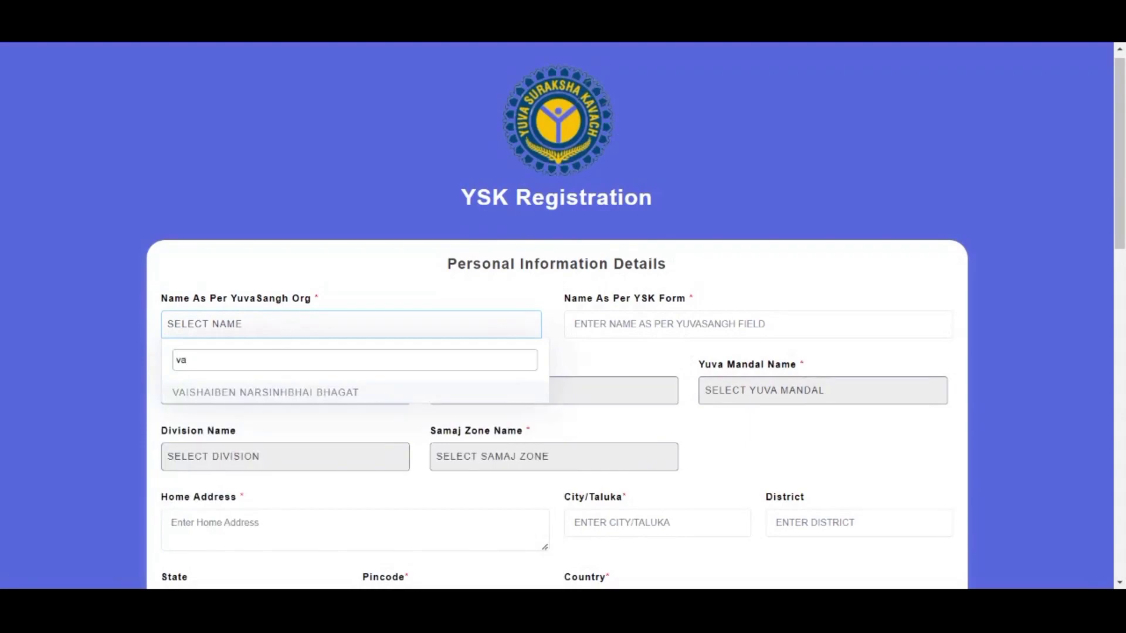
{"action": "left_click", "coordinate": [283, 392]}
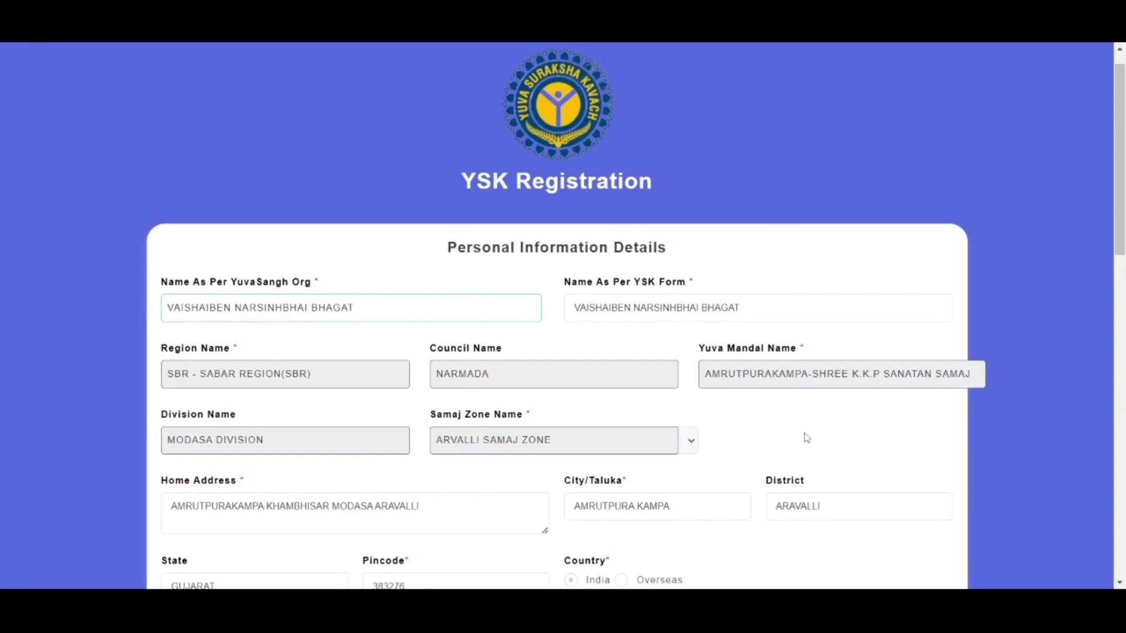
{"action": "scroll", "coordinate": [807, 438], "scroll_direction": "down", "scroll_amount": 1}
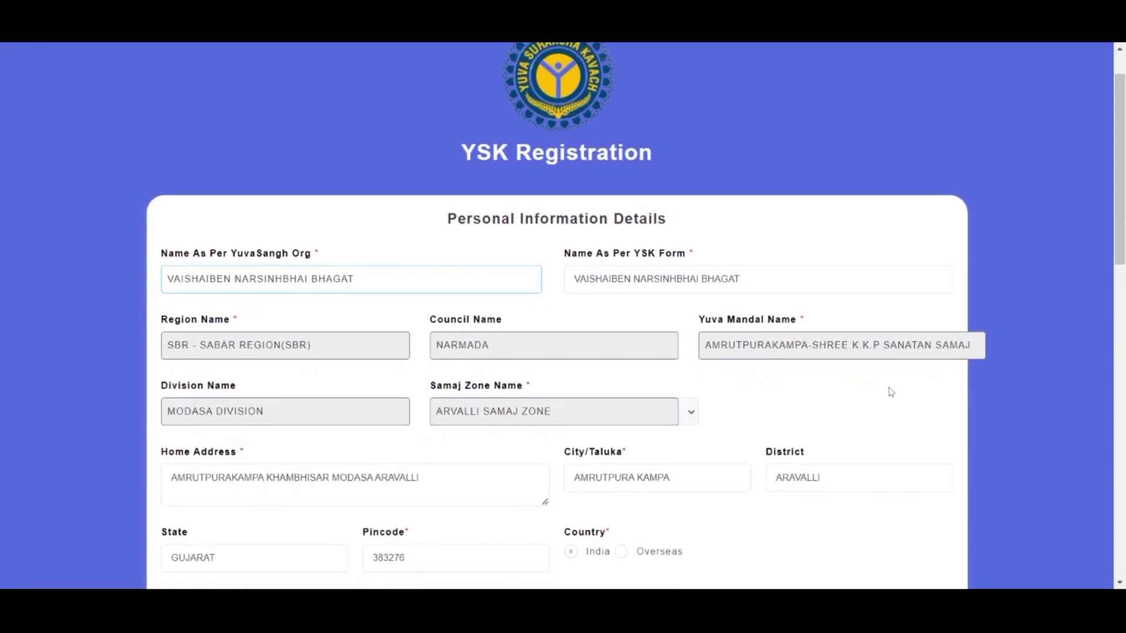
{"action": "scroll", "coordinate": [891, 392], "scroll_direction": "down", "scroll_amount": 2}
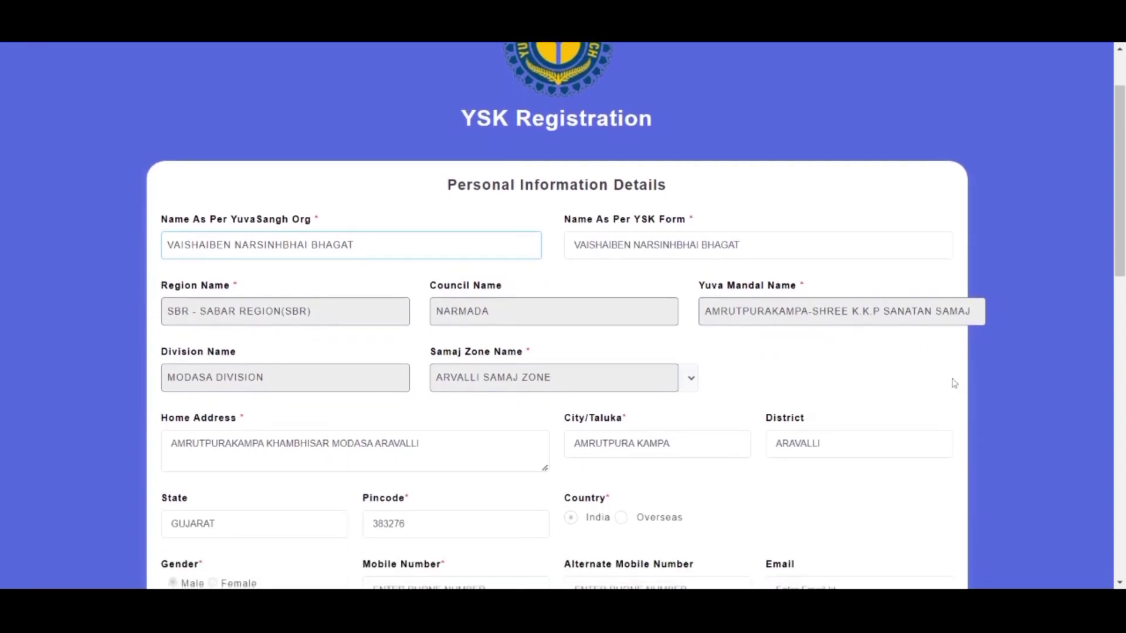
{"action": "scroll", "coordinate": [954, 383], "scroll_direction": "down", "scroll_amount": 1}
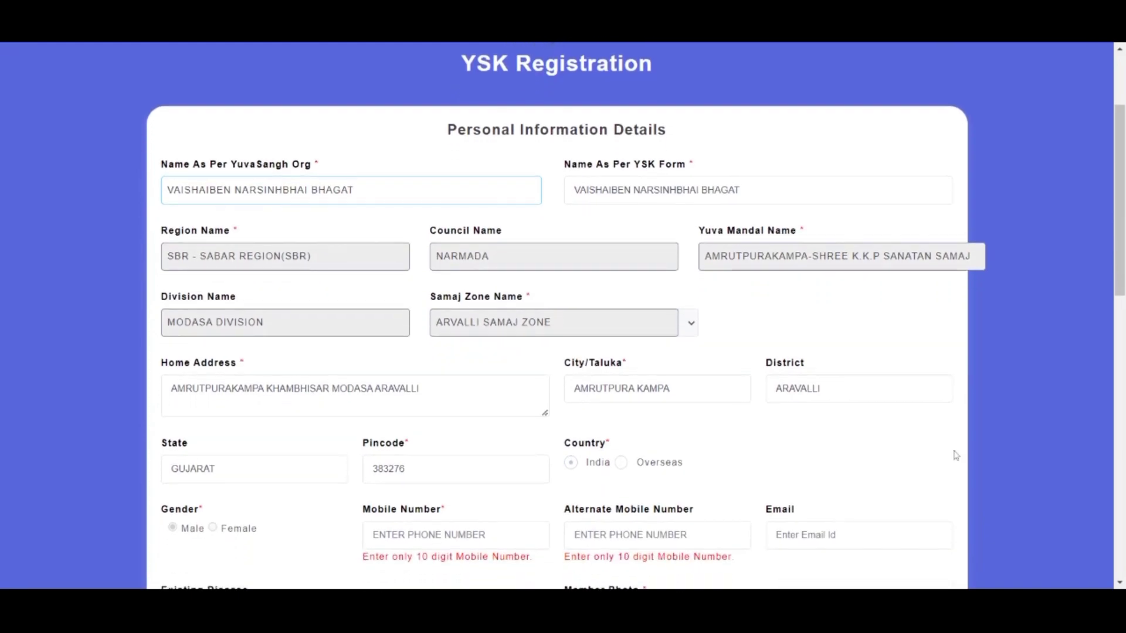
{"action": "scroll", "coordinate": [880, 440], "scroll_direction": "down", "scroll_amount": 1}
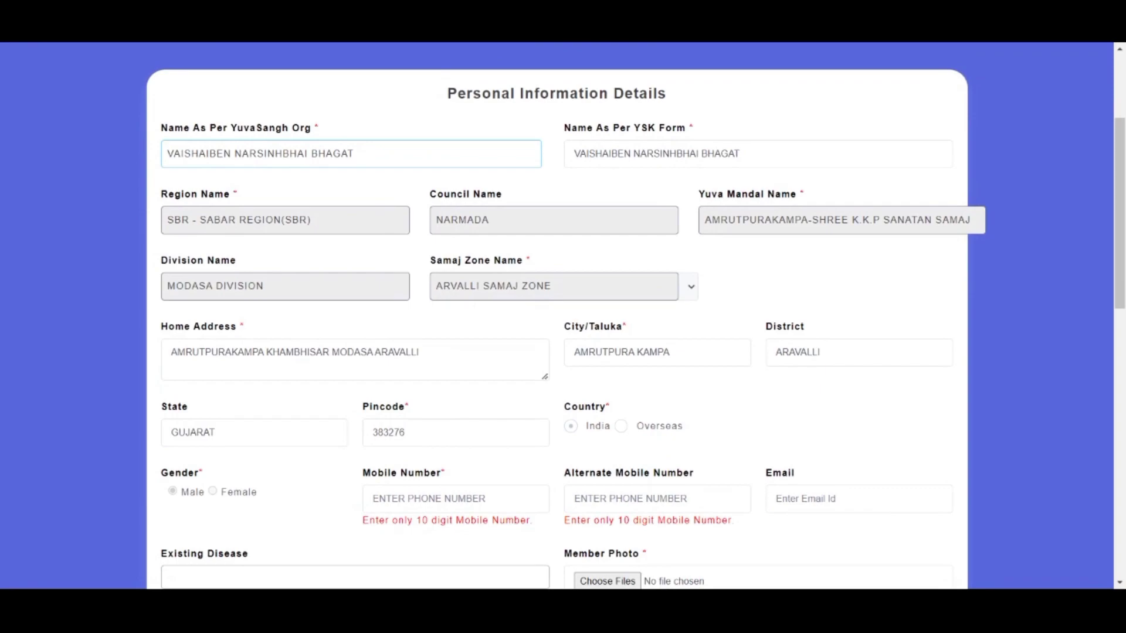
{"action": "scroll", "coordinate": [877, 437], "scroll_direction": "down", "scroll_amount": 1}
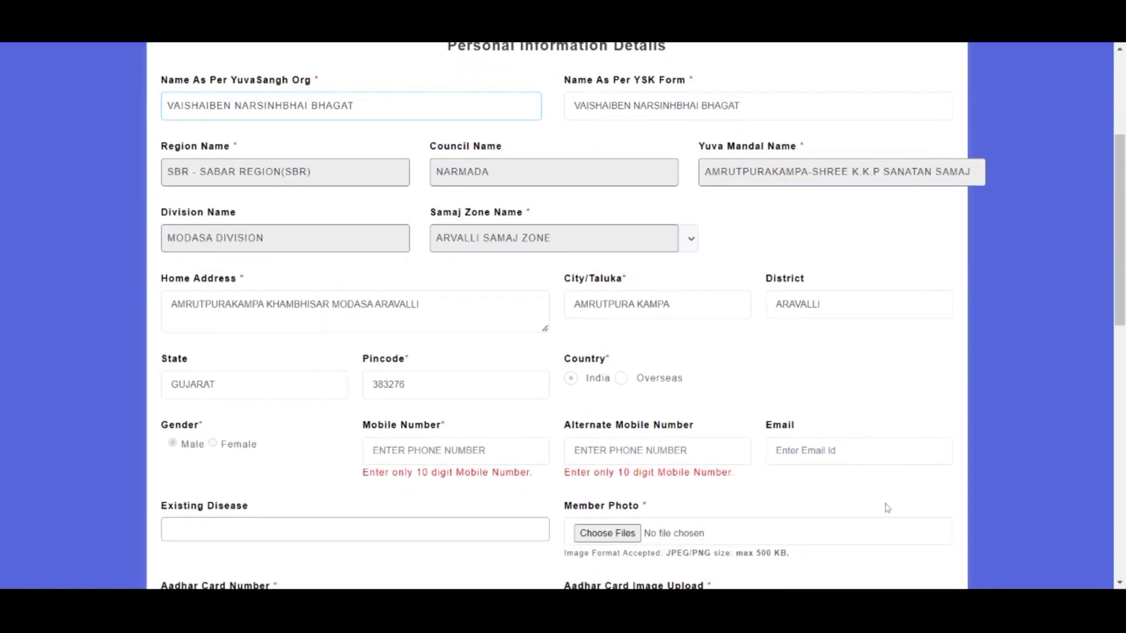
Step: Paste the member's mobile number and upload photo.jpg as the member photo
{"action": "left_click", "coordinate": [542, 446]}
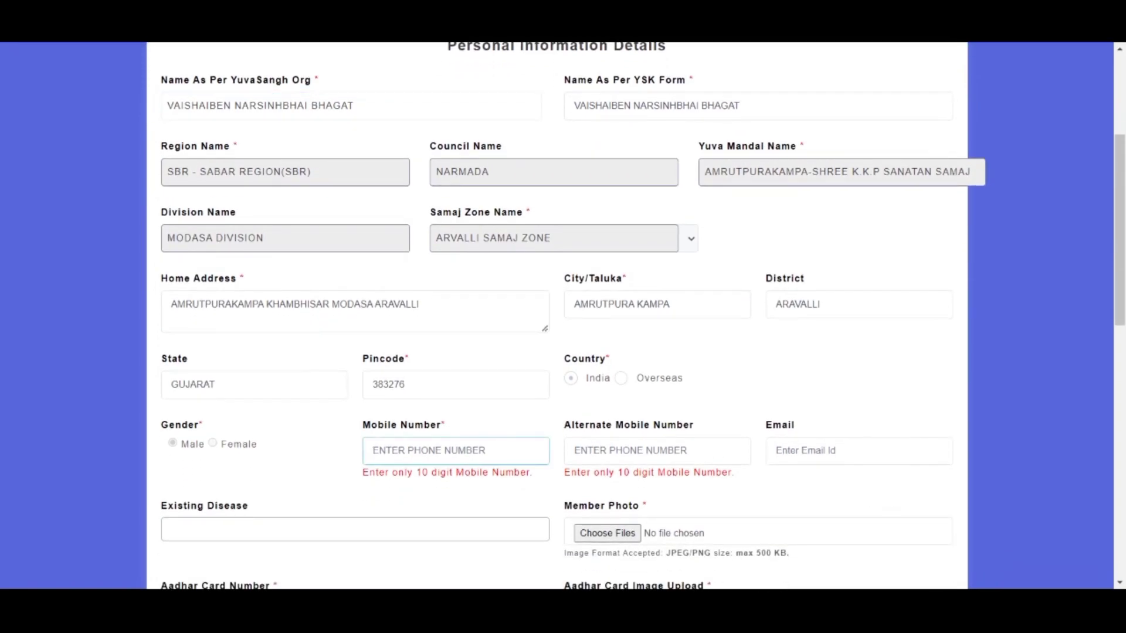
{"action": "key", "text": "ctrl+v"}
{"action": "scroll", "coordinate": [680, 404], "scroll_direction": "down", "scroll_amount": 1}
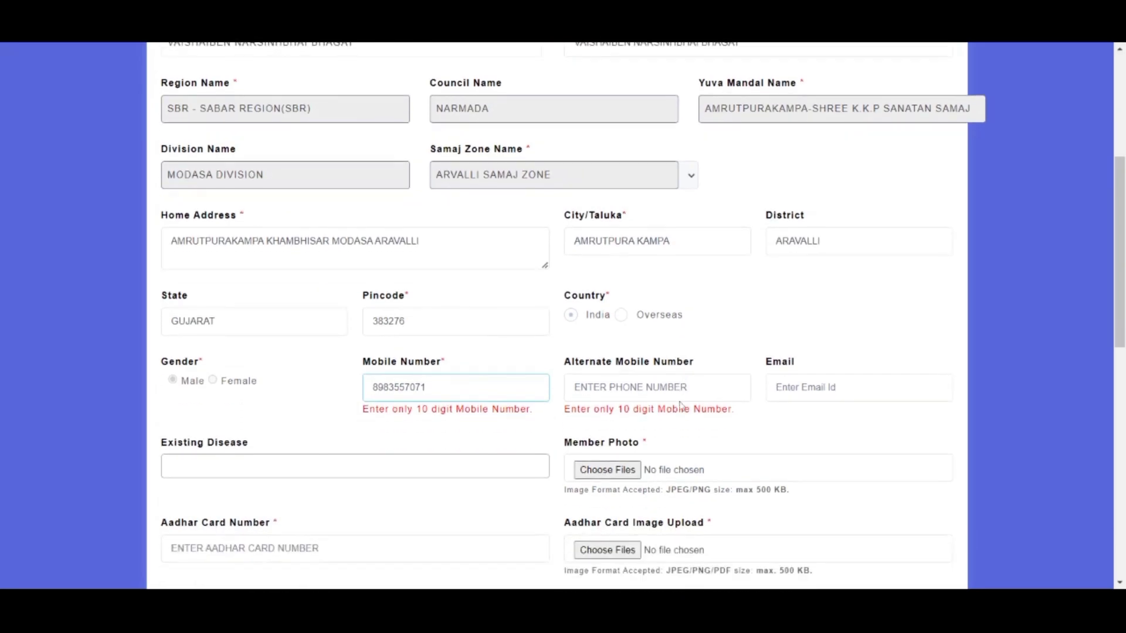
{"action": "left_click", "coordinate": [606, 473]}
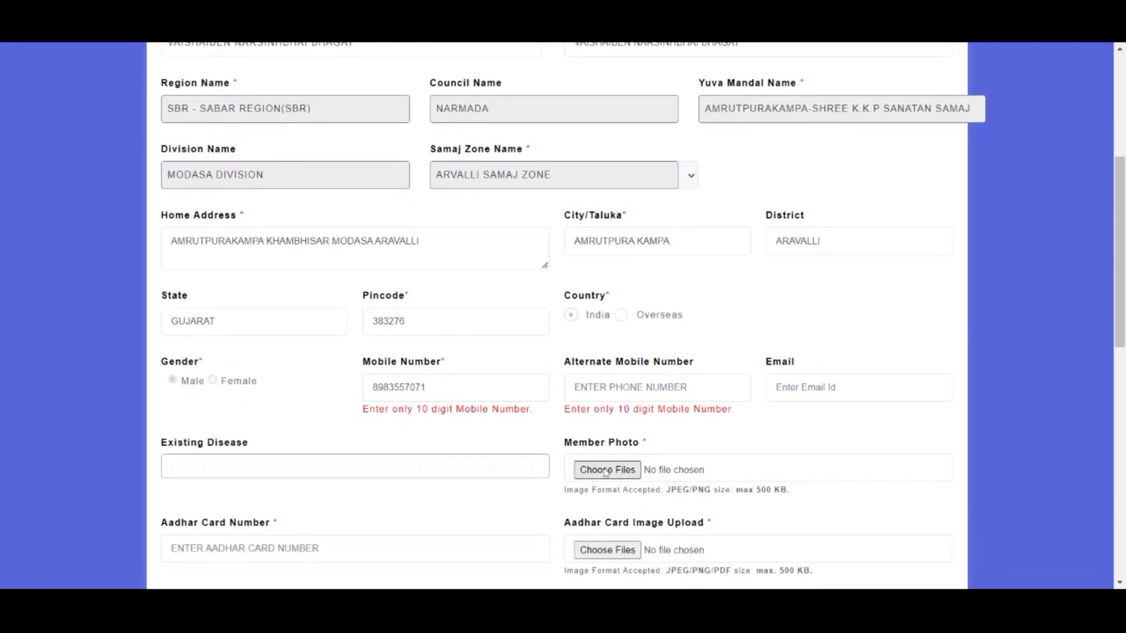
{"action": "scroll", "coordinate": [606, 472], "scroll_direction": "down", "scroll_amount": 3}
Step: Enter the member's Aadhar card number and upload both Aadhar card images
{"action": "left_click", "coordinate": [352, 423]}
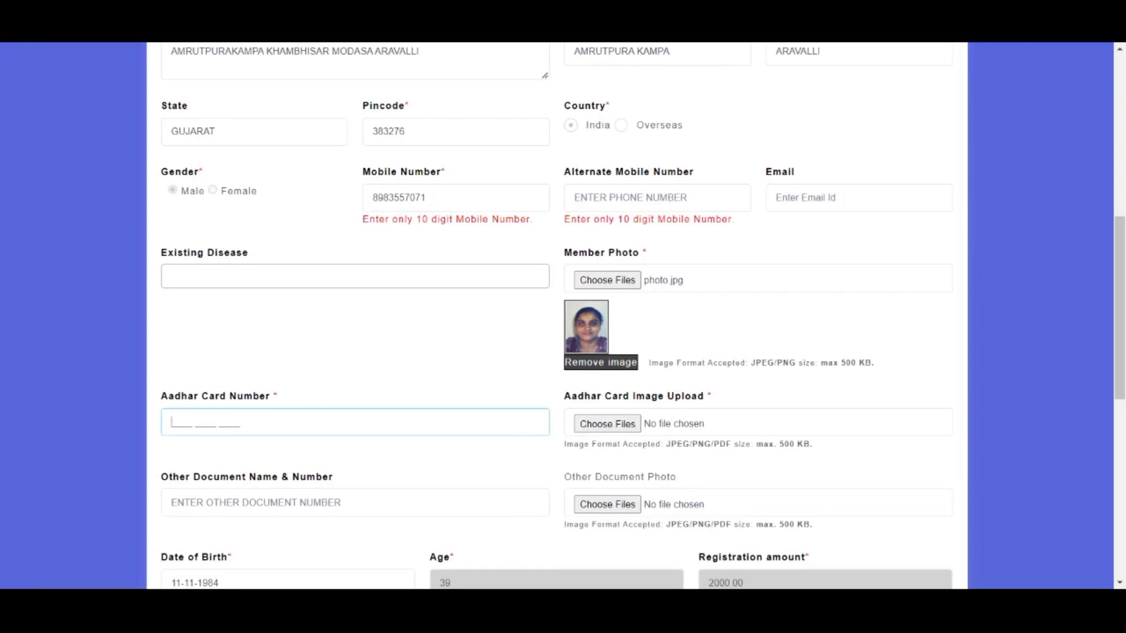
{"action": "left_click", "coordinate": [606, 427]}
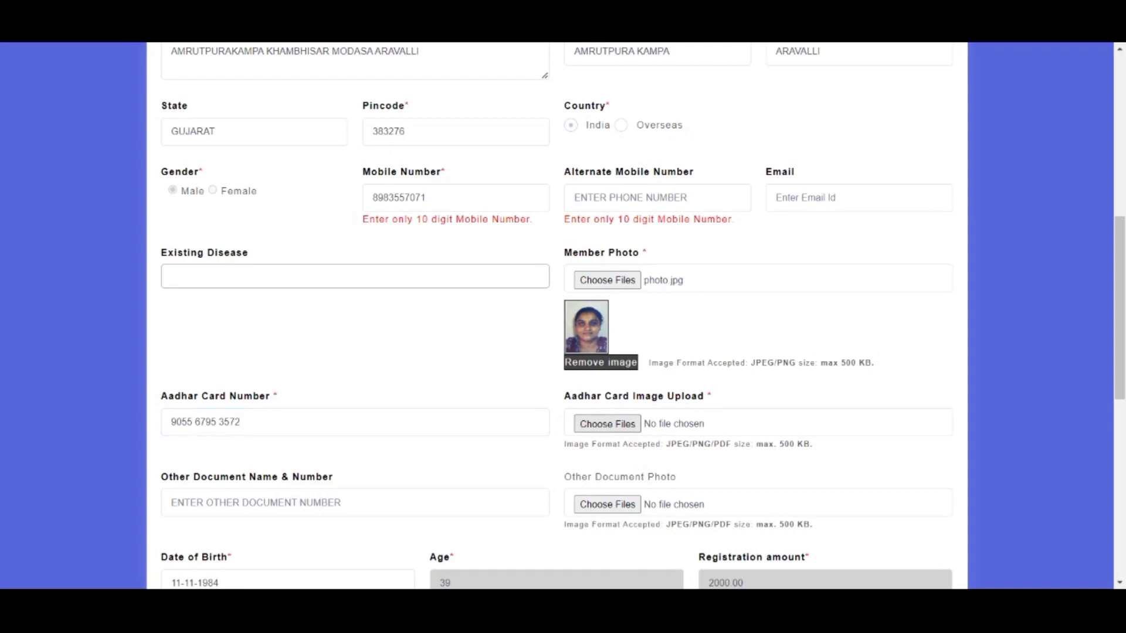
{"action": "scroll", "coordinate": [817, 405], "scroll_direction": "down", "scroll_amount": 3}
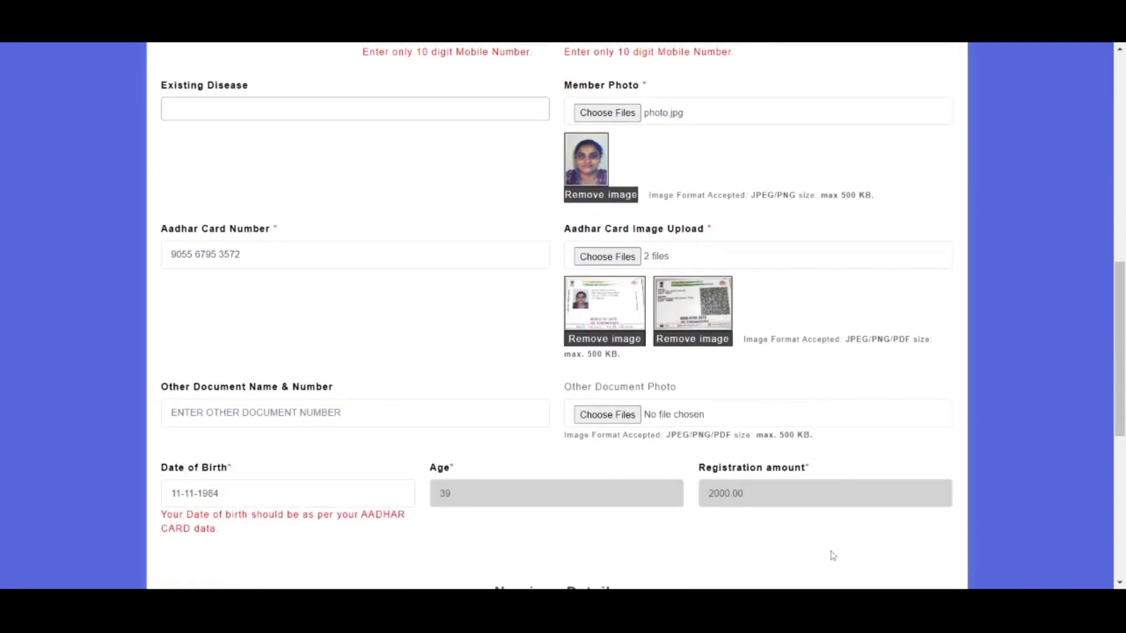
{"action": "scroll", "coordinate": [833, 555], "scroll_direction": "down", "scroll_amount": 1}
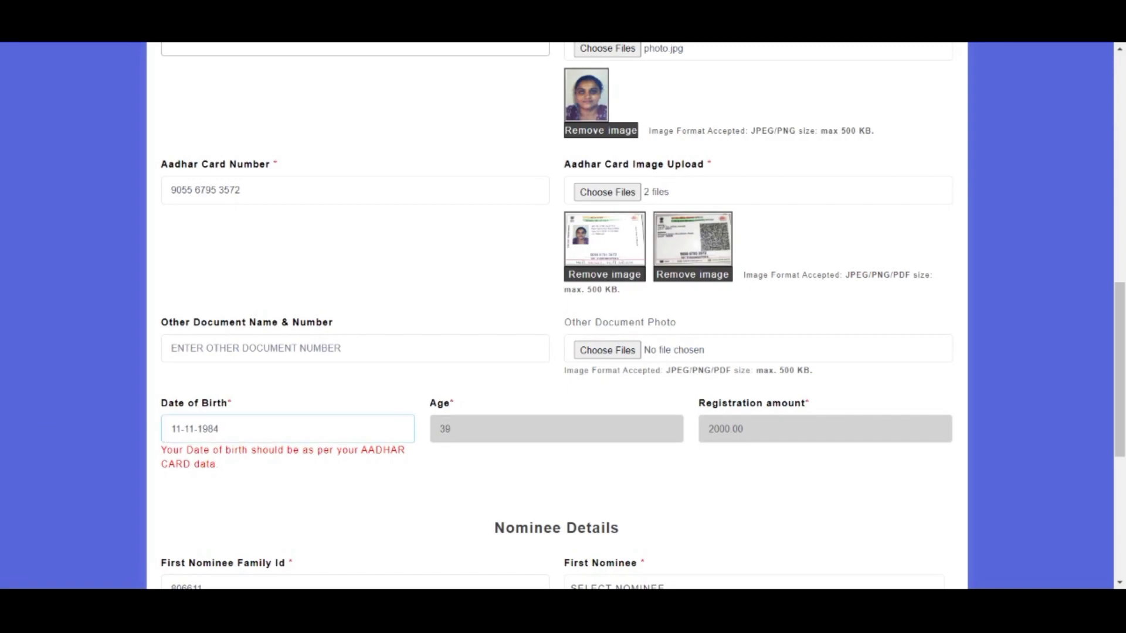
Step: Set the first nominee to a family member with relation BROTHER
{"action": "scroll", "coordinate": [626, 393], "scroll_direction": "down", "scroll_amount": 3}
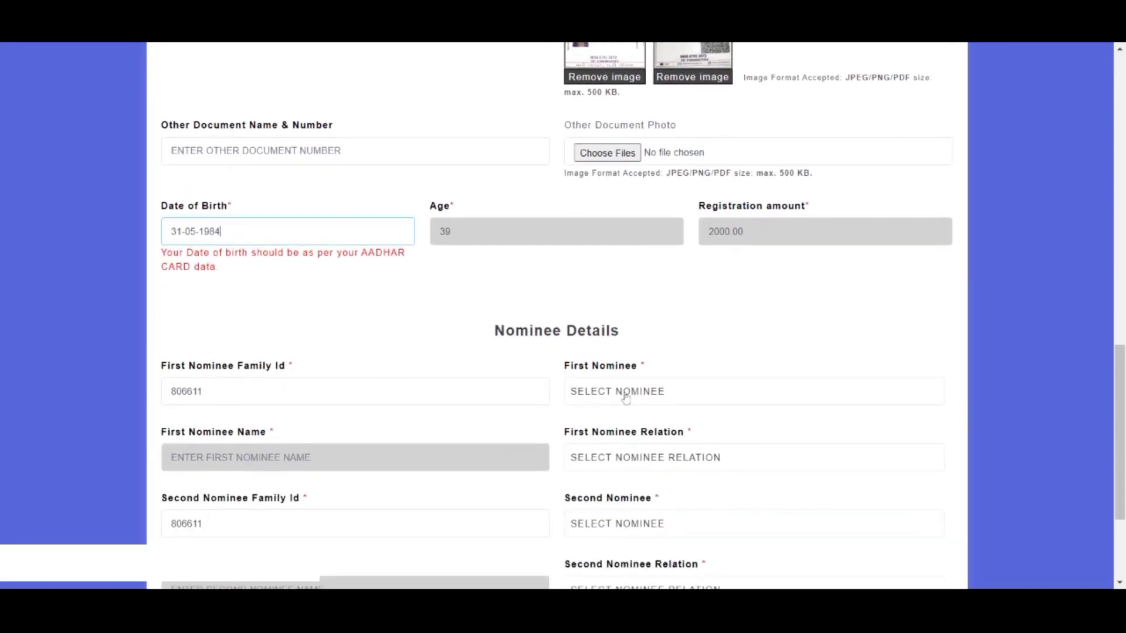
{"action": "left_click", "coordinate": [626, 393]}
{"action": "type", "text": "keta"}
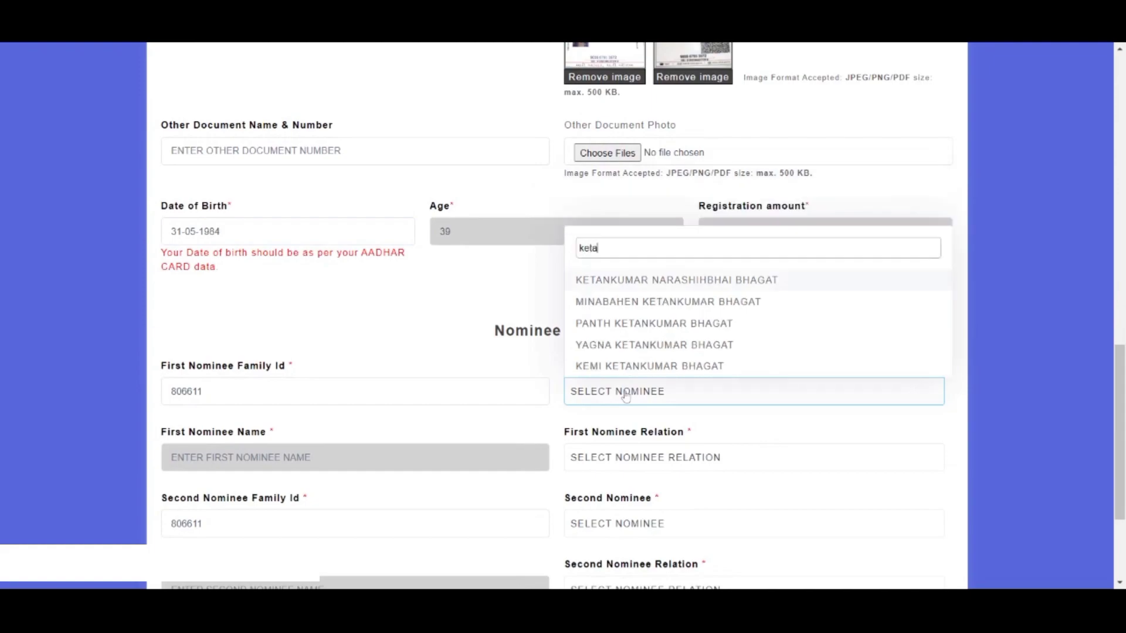
{"action": "left_click", "coordinate": [636, 283]}
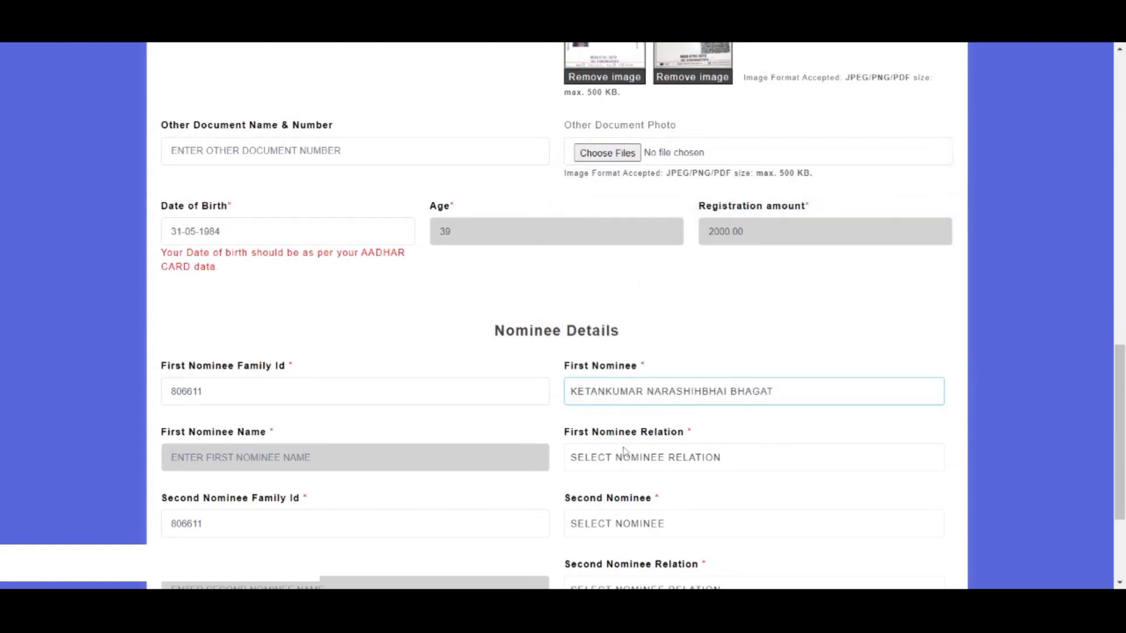
{"action": "scroll", "coordinate": [626, 460], "scroll_direction": "down", "scroll_amount": 1}
{"action": "scroll", "coordinate": [626, 460], "scroll_direction": "down", "scroll_amount": 1}
{"action": "left_click", "coordinate": [641, 379]}
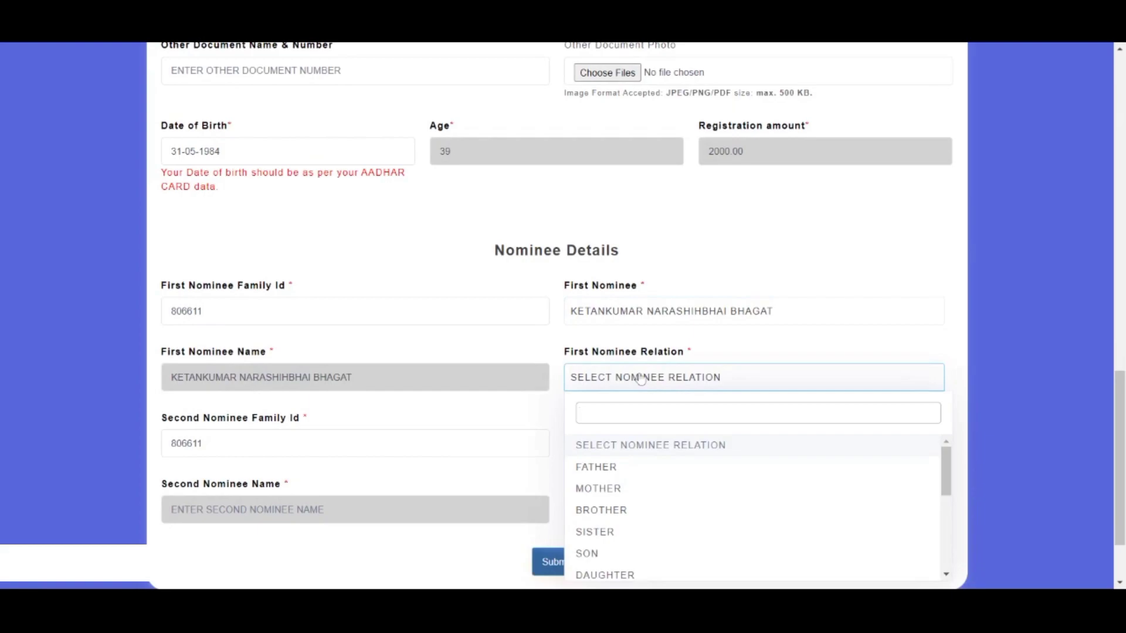
{"action": "type", "text": "bro"}
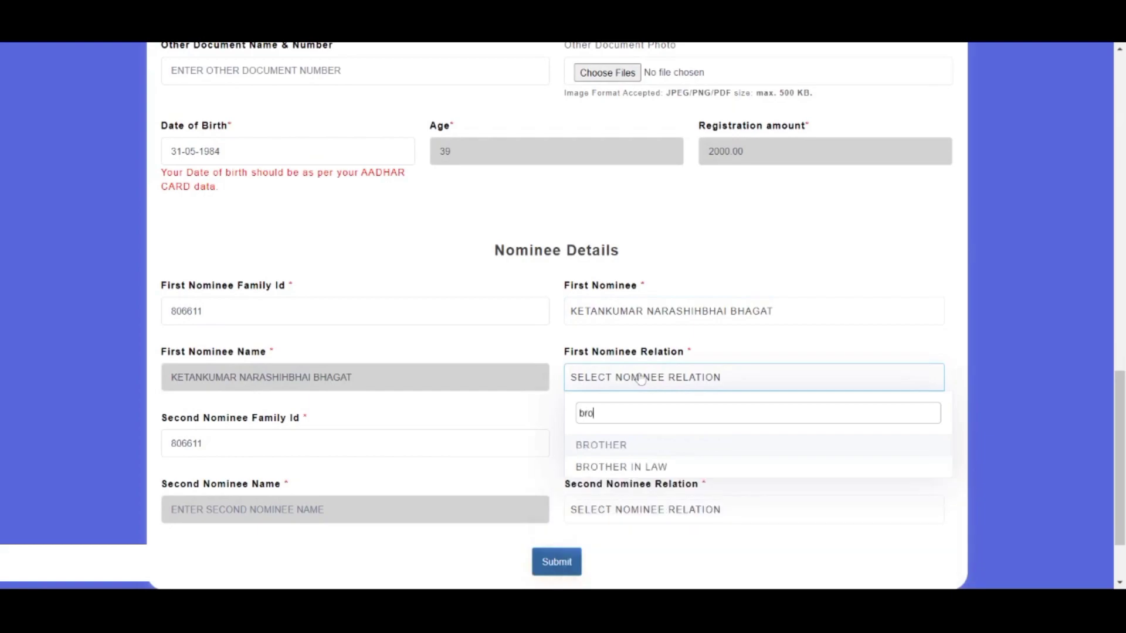
{"action": "left_click", "coordinate": [598, 452]}
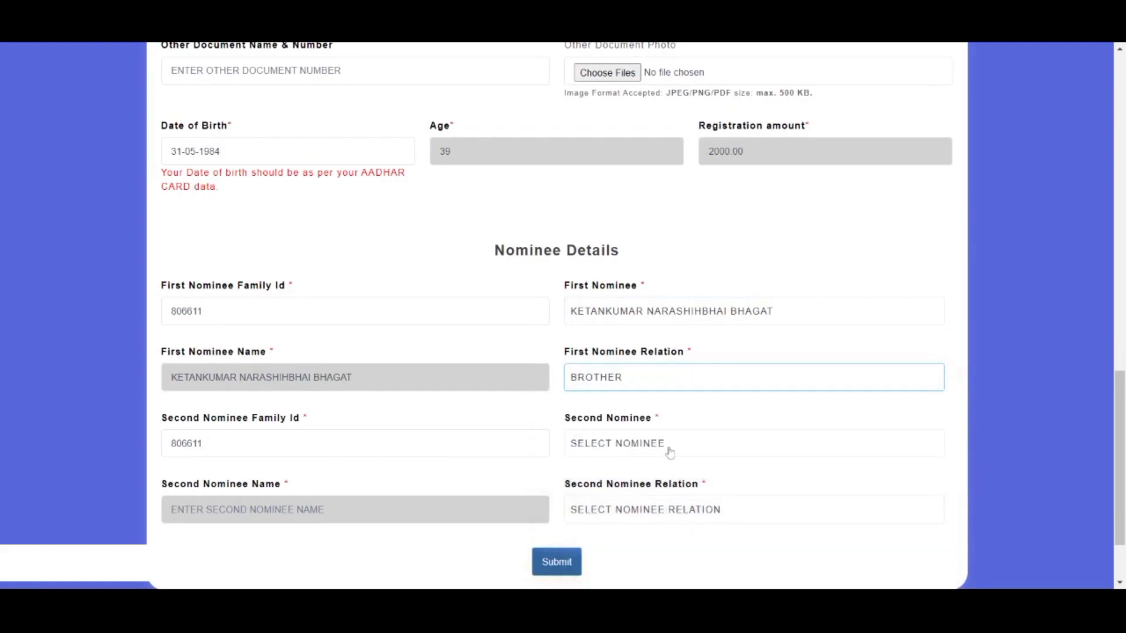
Step: Set the same family member as second nominee, also with relation BROTHER
{"action": "scroll", "coordinate": [666, 453], "scroll_direction": "down", "scroll_amount": 2}
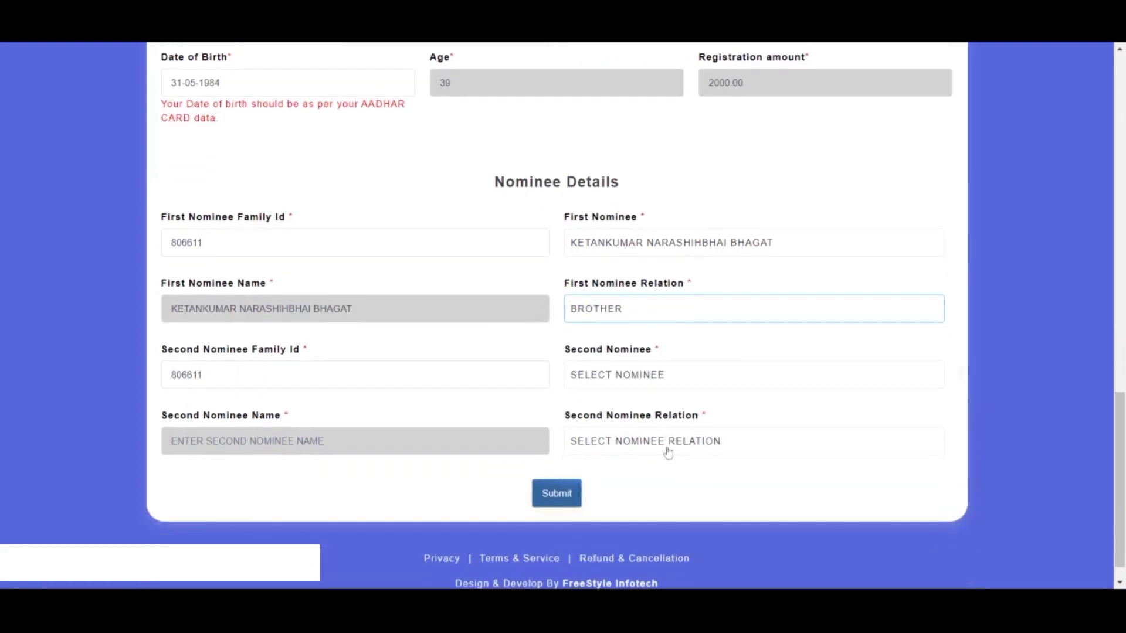
{"action": "left_click", "coordinate": [647, 380]}
{"action": "type", "text": "ket"}
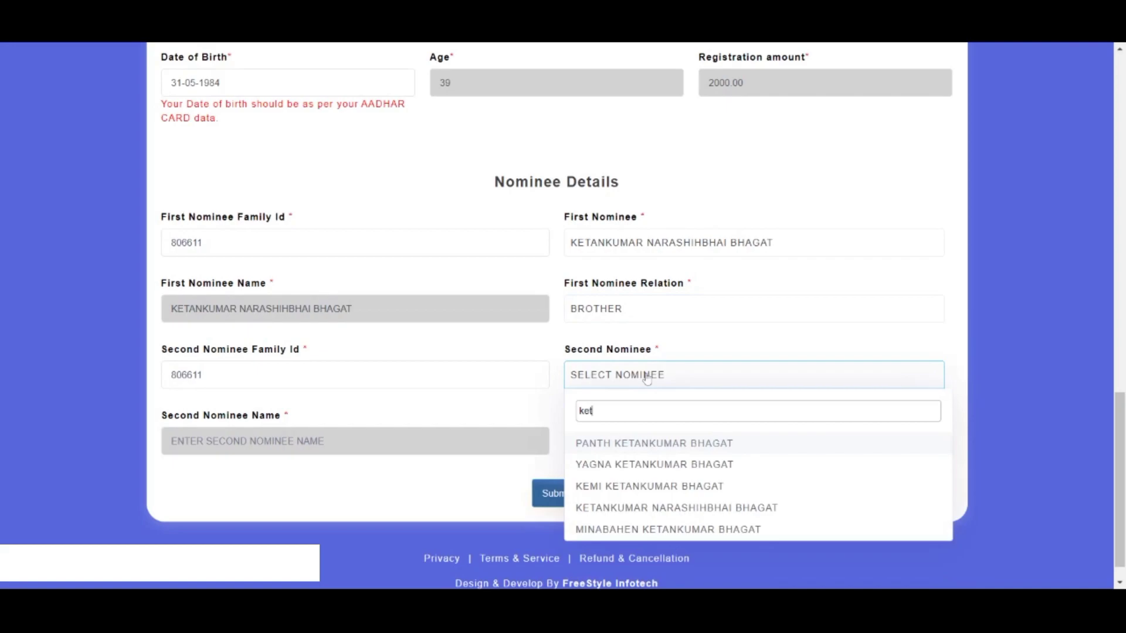
{"action": "left_click", "coordinate": [614, 508]}
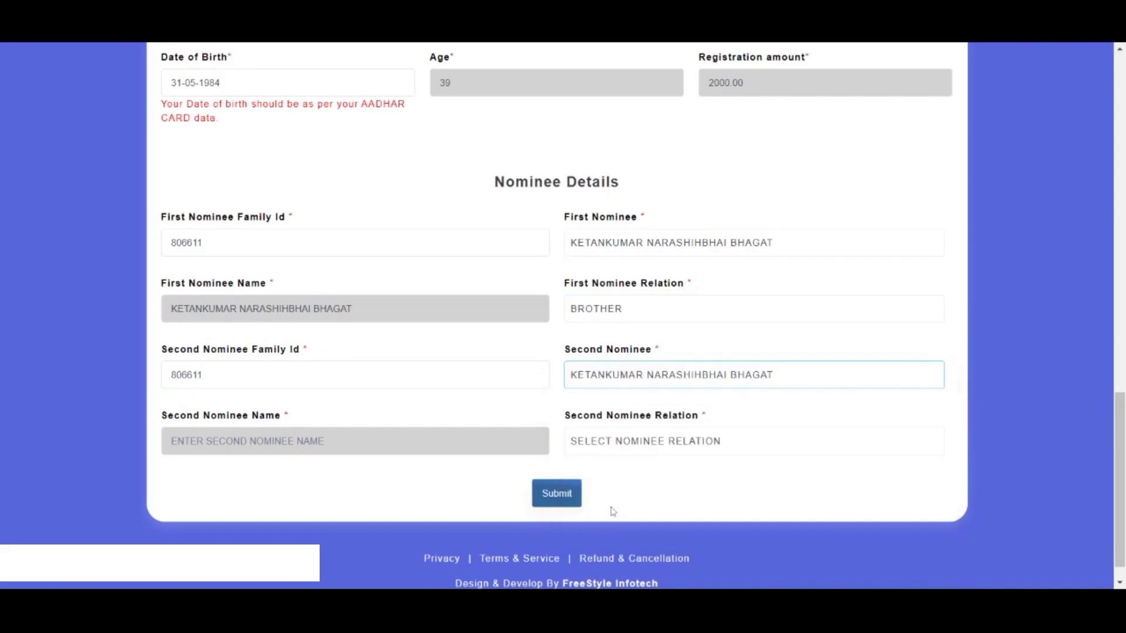
{"action": "left_click", "coordinate": [615, 449]}
{"action": "type", "text": "bro"}
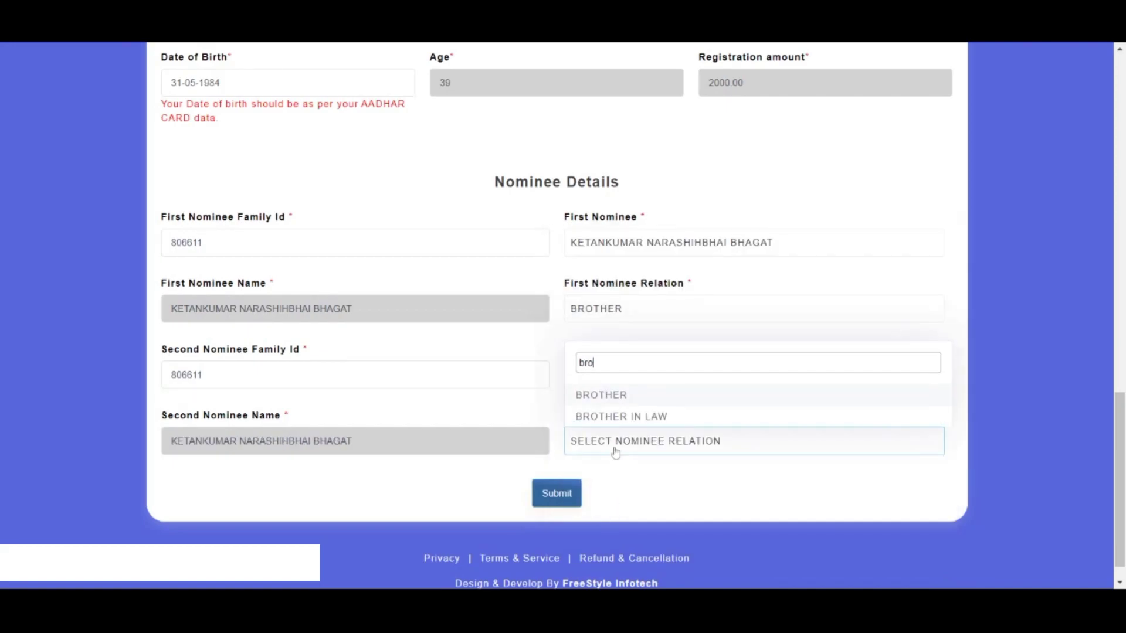
{"action": "left_click", "coordinate": [604, 397]}
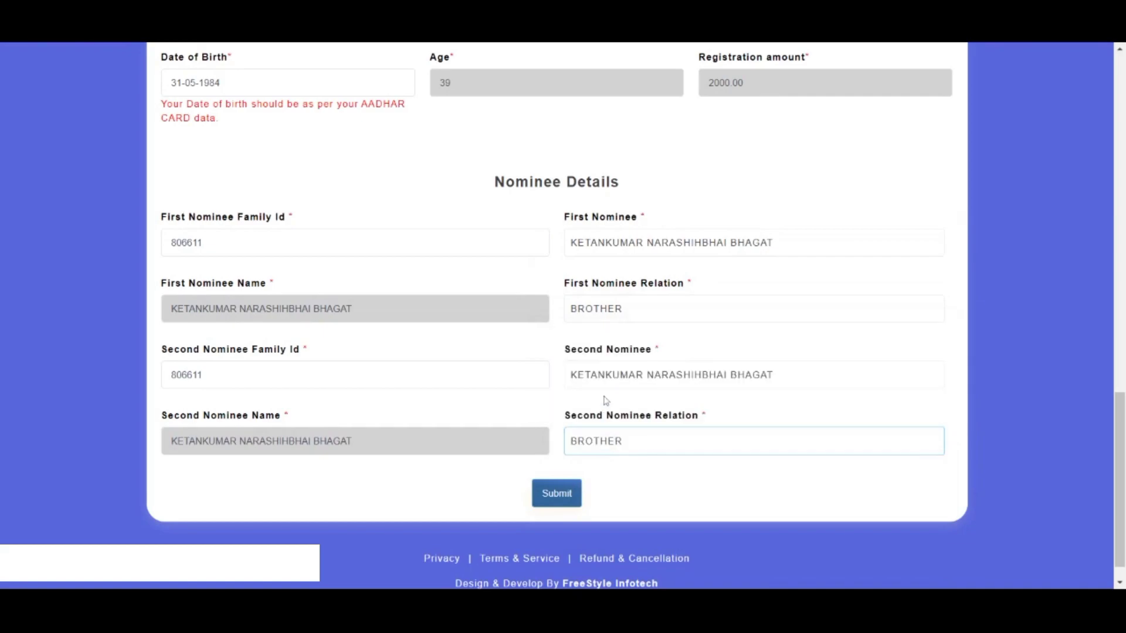
{"action": "left_click", "coordinate": [567, 493]}
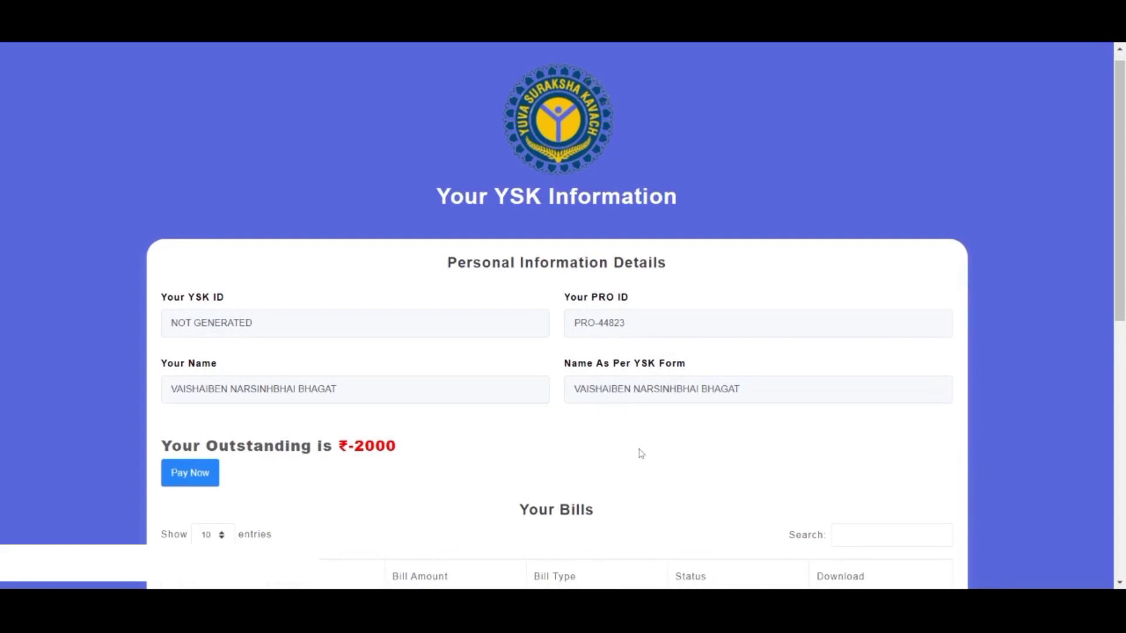
{"action": "scroll", "coordinate": [641, 454], "scroll_direction": "down", "scroll_amount": 1}
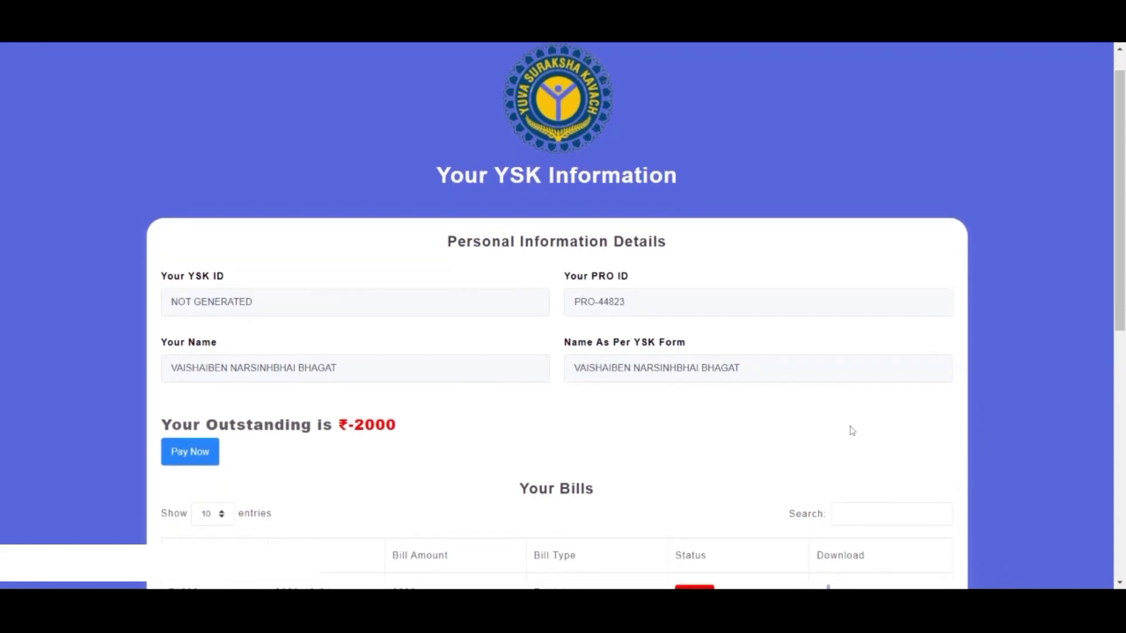
{"action": "scroll", "coordinate": [993, 402], "scroll_direction": "down", "scroll_amount": 3}
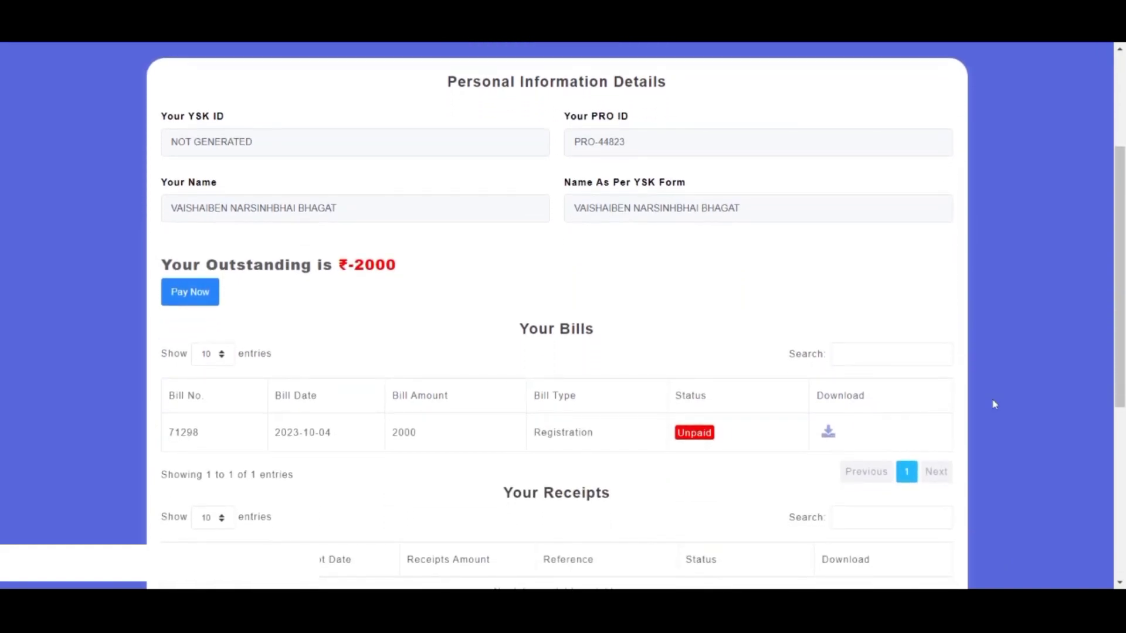
{"action": "scroll", "coordinate": [219, 391], "scroll_direction": "up", "scroll_amount": 1}
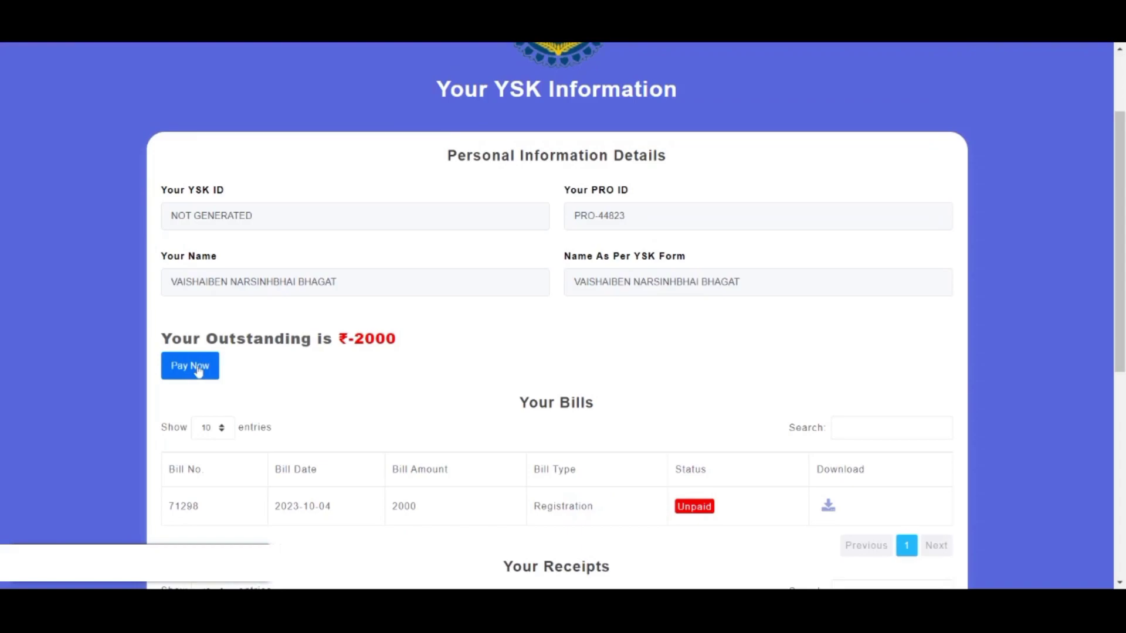
Step: Choose Pay Now and proceed to the HDFC card payment page for INR 2000.00
{"action": "left_click", "coordinate": [199, 369]}
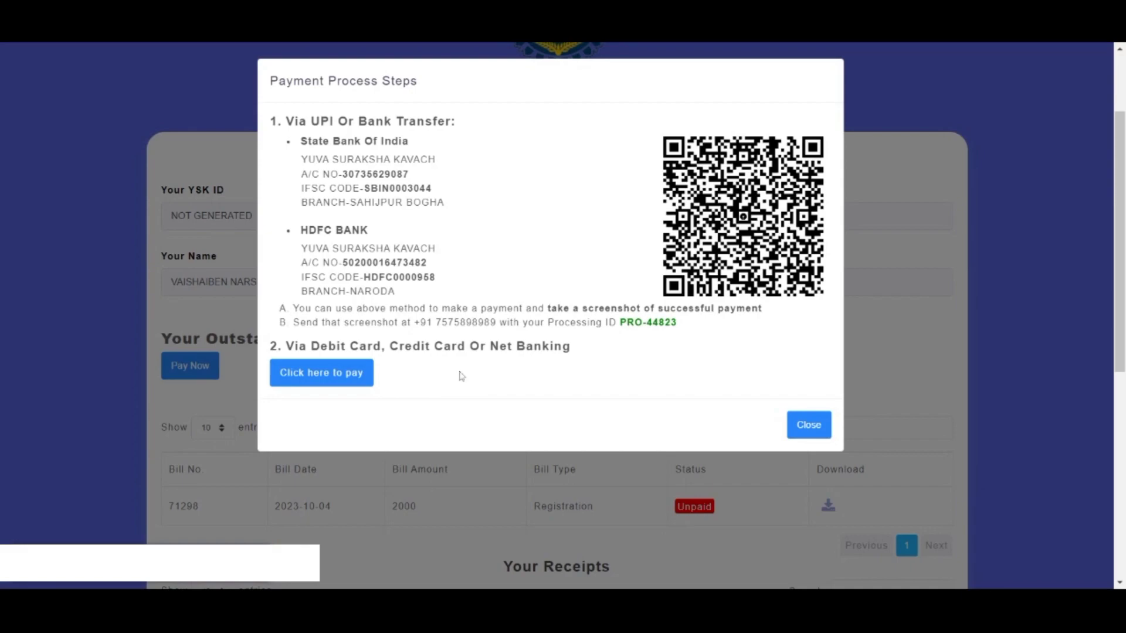
{"action": "left_click", "coordinate": [341, 380]}
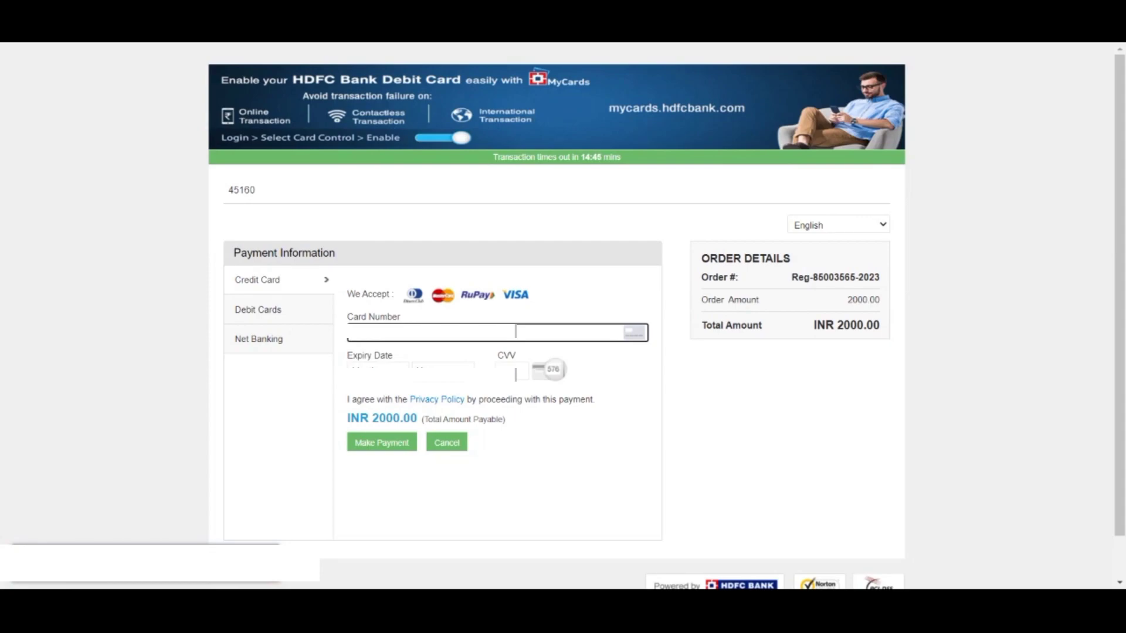
Step: Fill in the card number, expiry and CVV and confirm the INR 2000.00 payment
{"action": "left_click", "coordinate": [516, 373]}
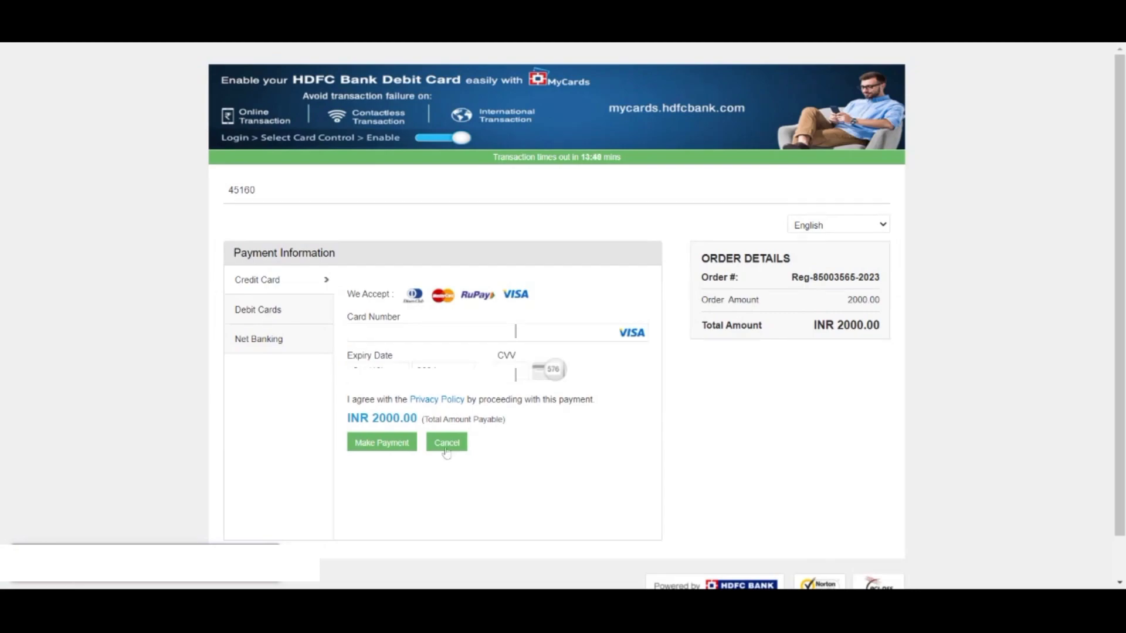
{"action": "left_click", "coordinate": [383, 443]}
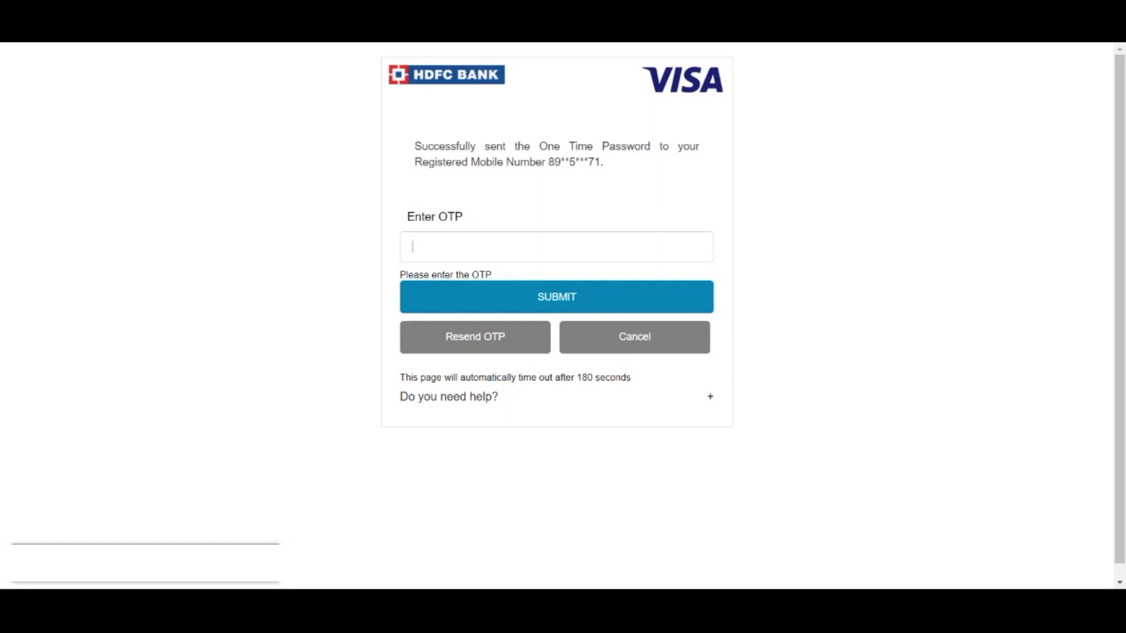
Step: Enter the one-time password to authorise the ₹2000.00 card payment
{"action": "type", "text": "••••••"}
{"action": "left_click", "coordinate": [510, 298]}
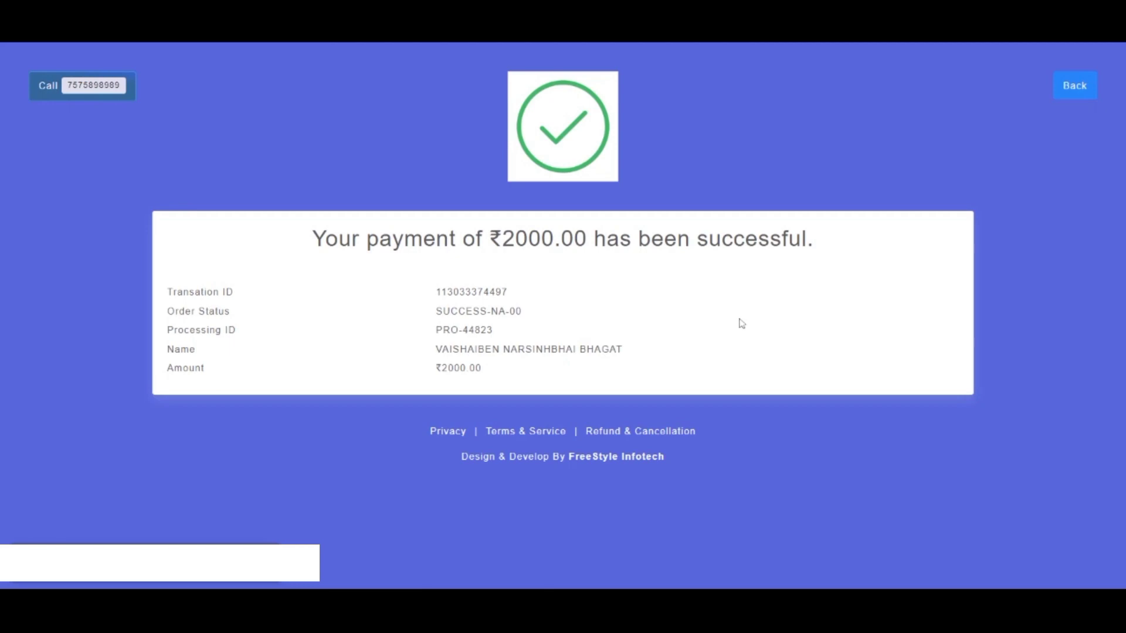
{"action": "left_click", "coordinate": [1076, 87]}
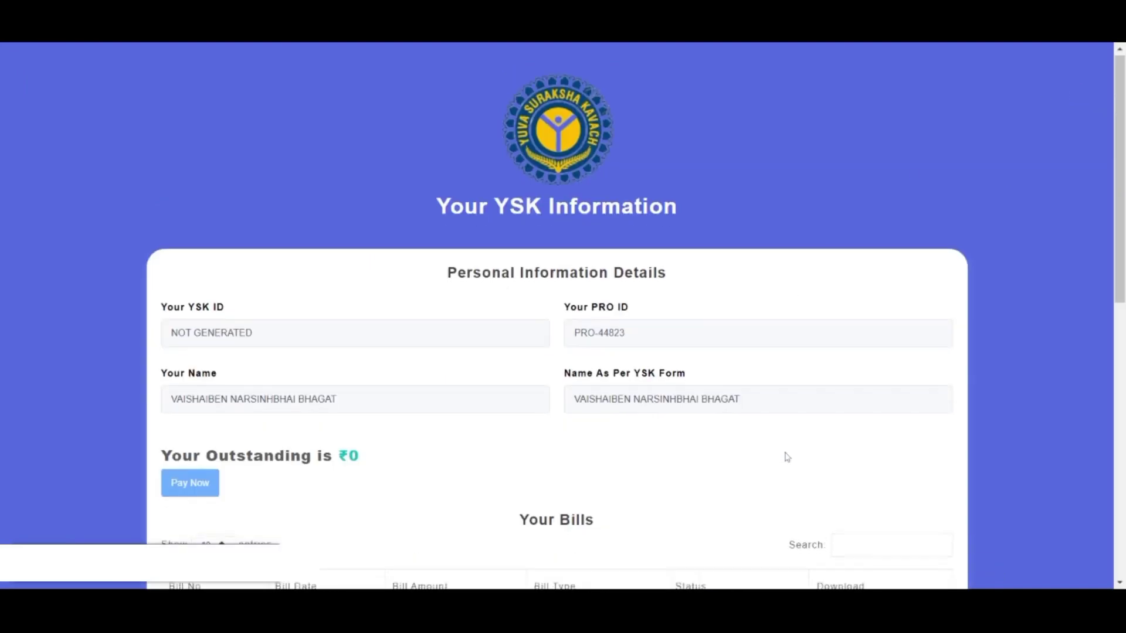
{"action": "scroll", "coordinate": [787, 457], "scroll_direction": "down", "scroll_amount": 2}
{"action": "double_click", "coordinate": [355, 368]}
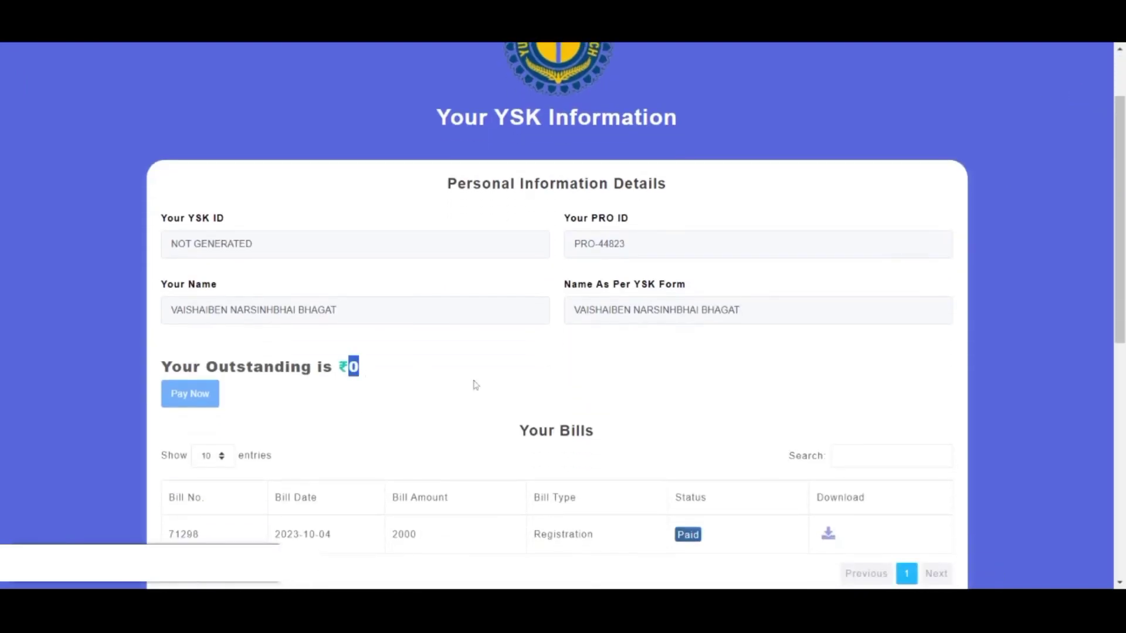
{"action": "left_click", "coordinate": [495, 389]}
{"action": "scroll", "coordinate": [496, 390], "scroll_direction": "down", "scroll_amount": 3}
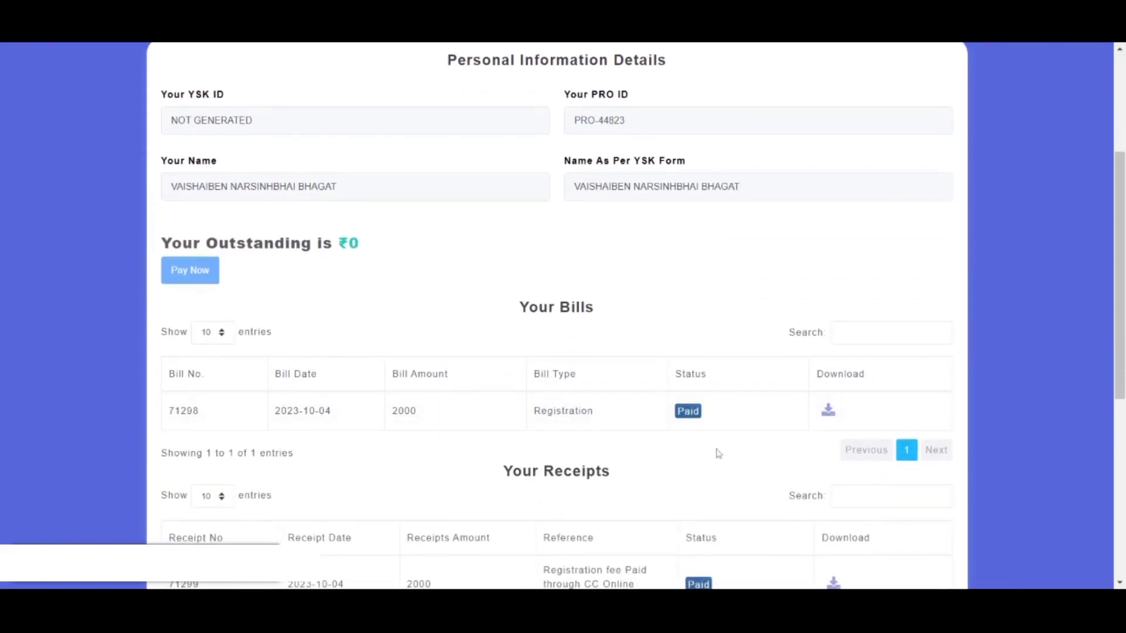
{"action": "scroll", "coordinate": [704, 471], "scroll_direction": "down", "scroll_amount": 1}
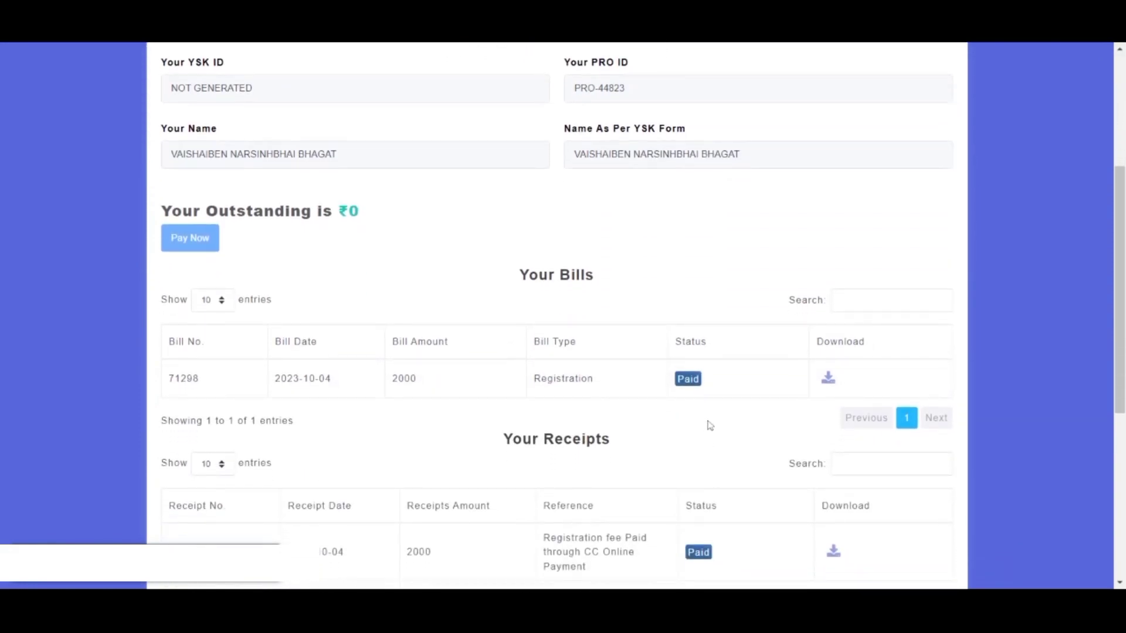
{"action": "scroll", "coordinate": [1034, 446], "scroll_direction": "down", "scroll_amount": 2}
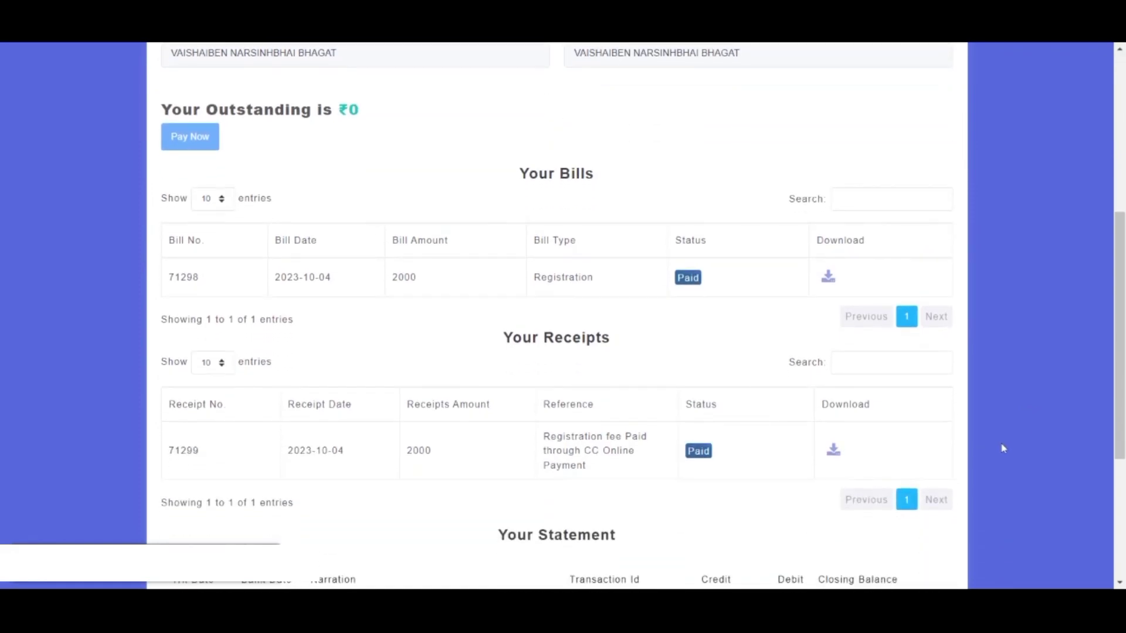
{"action": "scroll", "coordinate": [1003, 449], "scroll_direction": "down", "scroll_amount": 1}
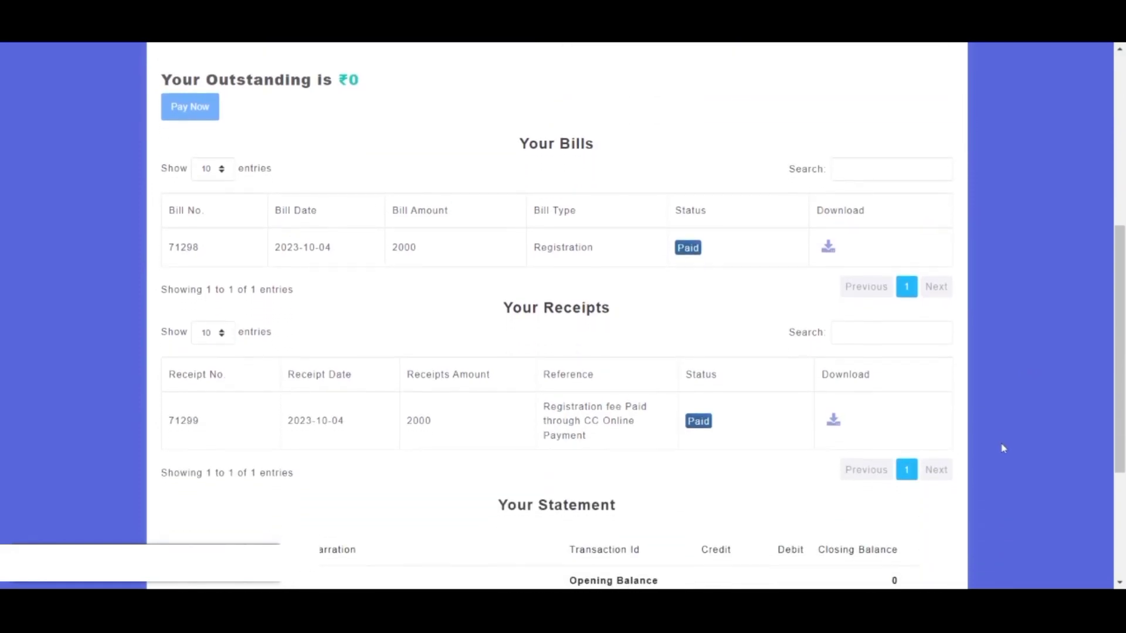